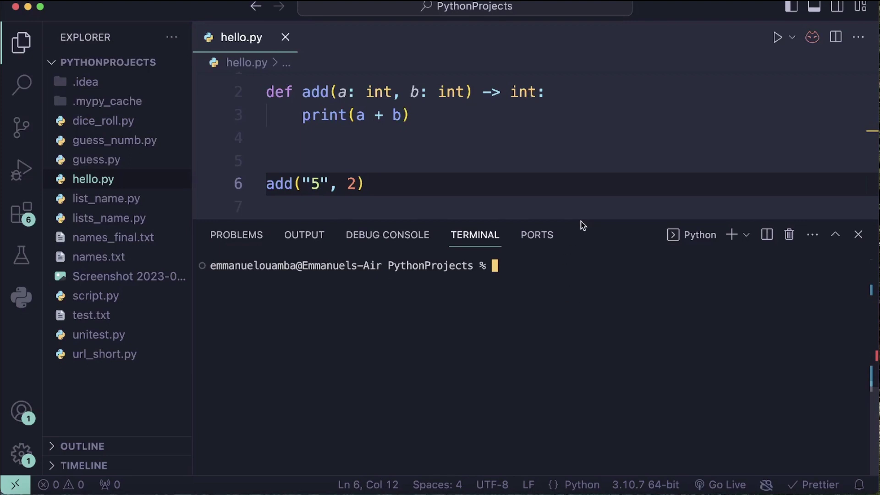
# - Shrink the terminal panel and save hello.py without the trailing space after add("5", 2)
pyautogui.moveTo(577, 220); pyautogui.dragTo(578, 283)
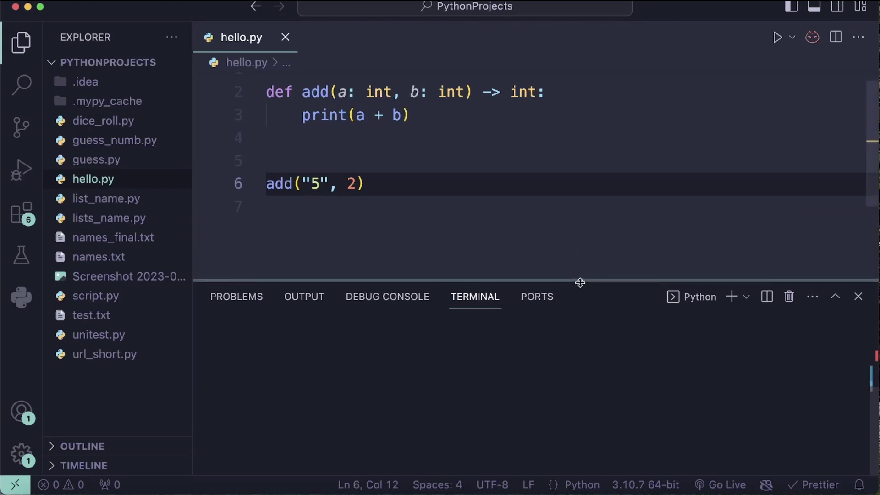
pyautogui.click(430, 193)
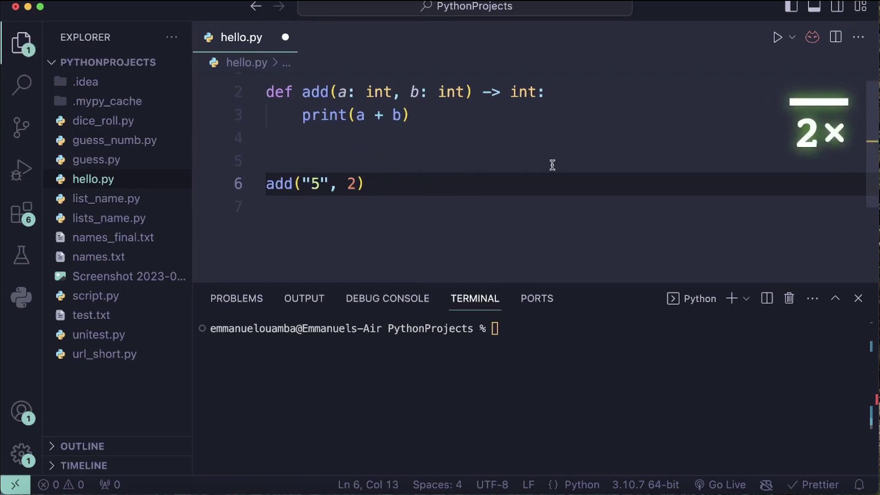
pyautogui.press('BackSpace')
pyautogui.press('super+s')
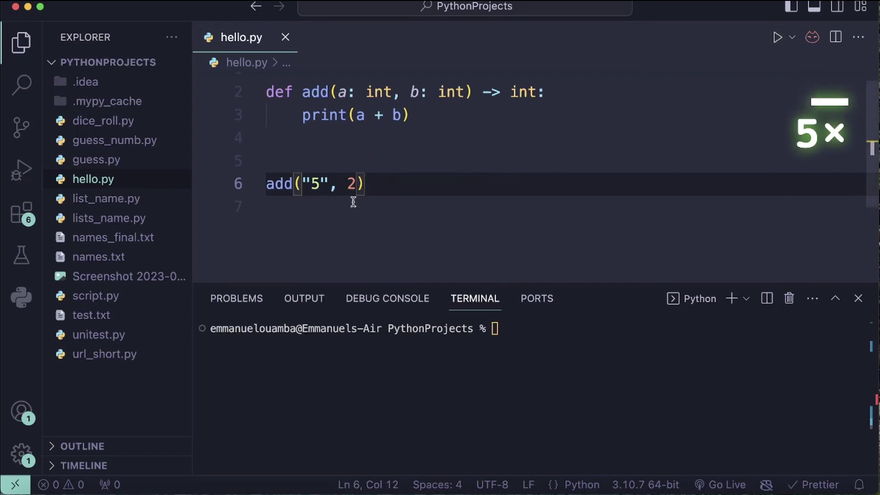
pyautogui.click(778, 37)
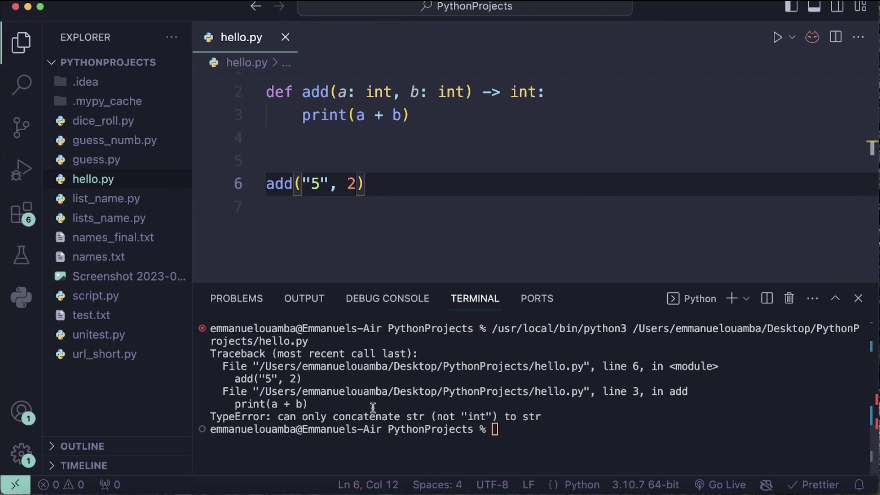
pyautogui.click(518, 434)
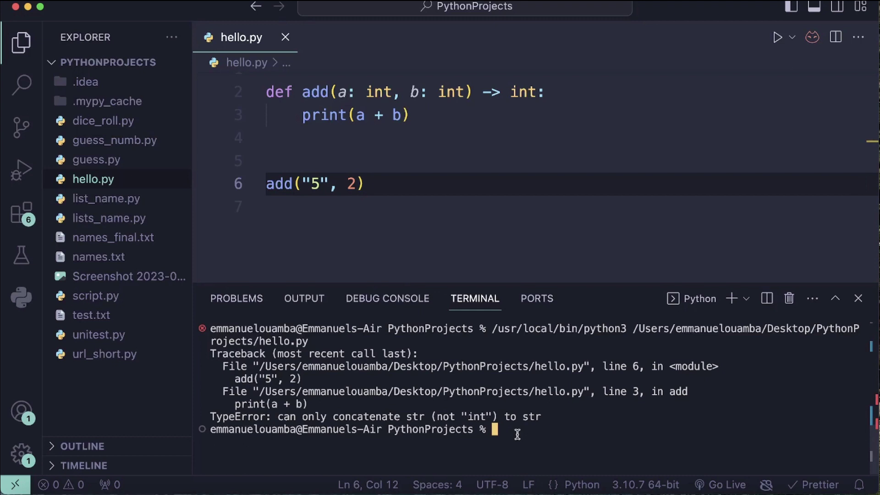
pyautogui.write('clear')
pyautogui.press('Return')
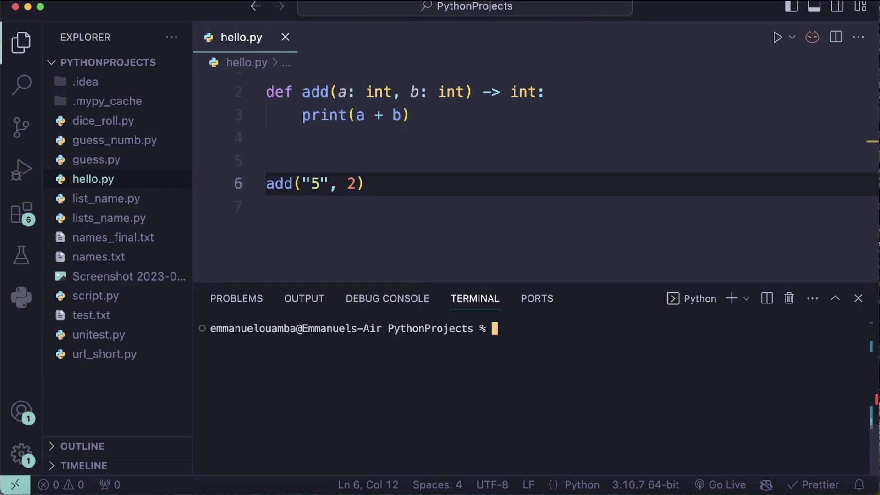
pyautogui.write('py')
pyautogui.write('thon33')
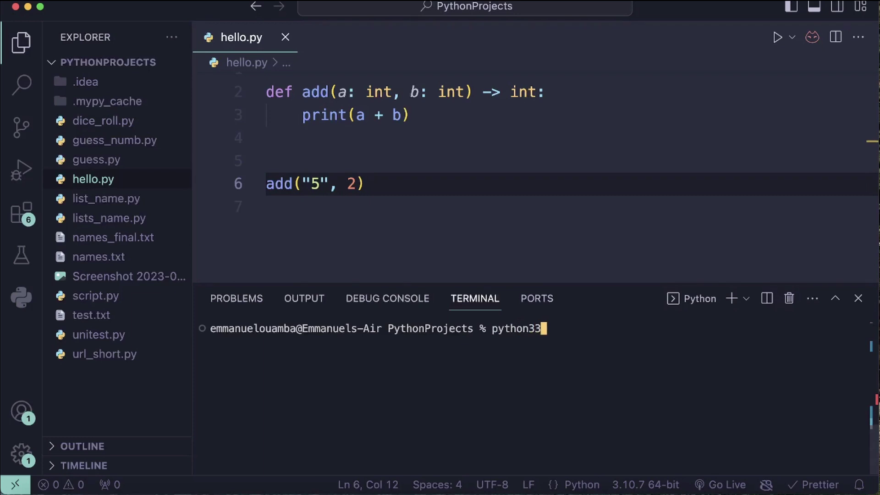
# - Install mypy via python3 -m pip install mypy, then clear the terminal
pyautogui.press('BackSpace')
pyautogui.write('-m ')
pyautogui.write('pip i')
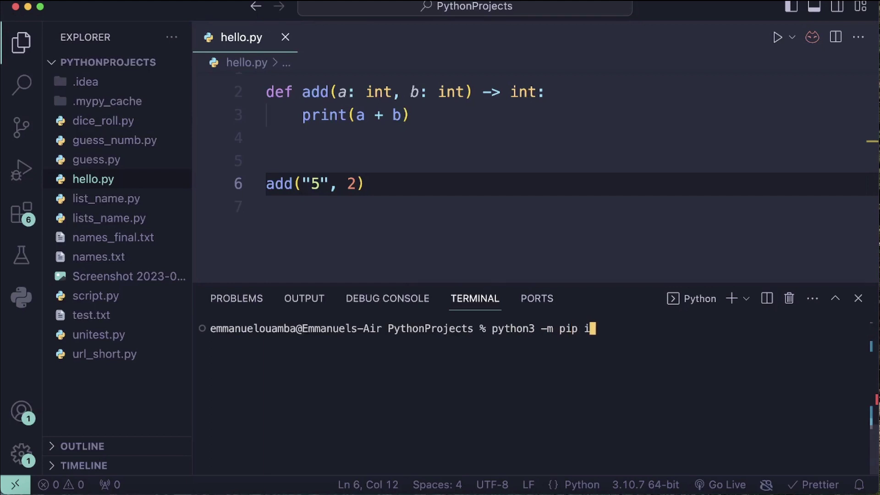
pyautogui.write('nstall ')
pyautogui.write('mypy')
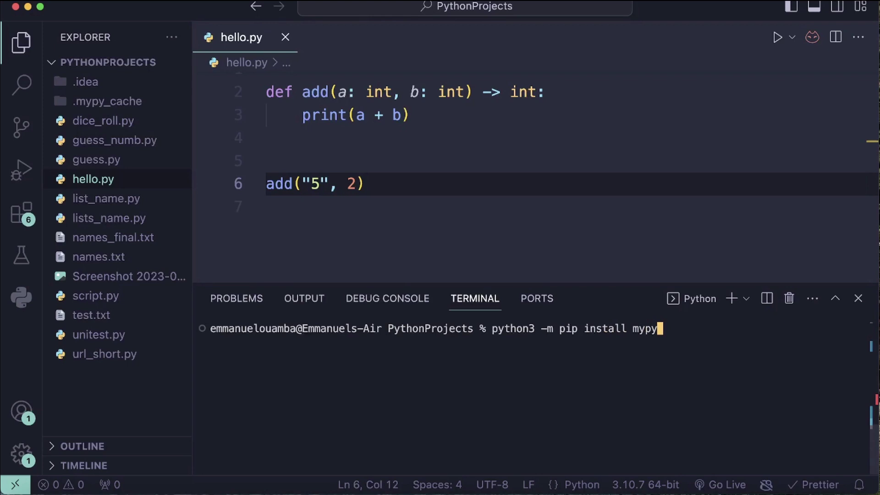
pyautogui.press('Return')
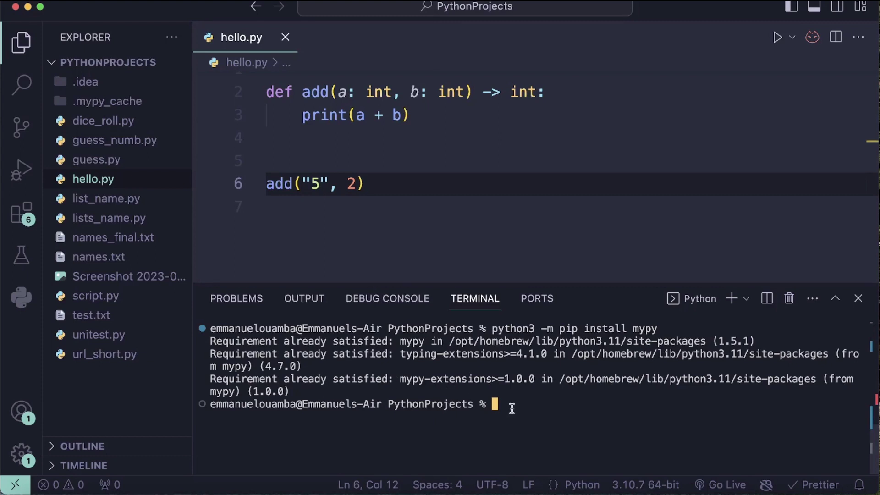
pyautogui.write('cle')
pyautogui.write('ar')
pyautogui.press('Return')
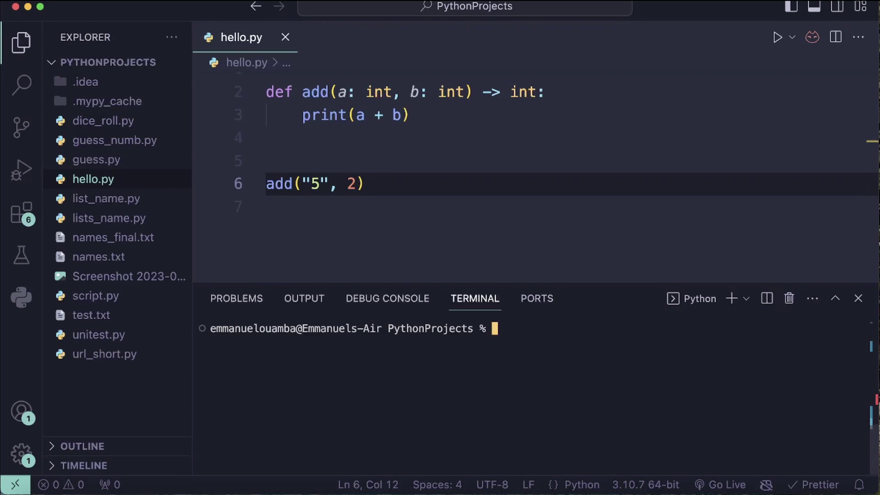
pyautogui.write('m')
pyautogui.write('ypy ')
pyautogui.write('he')
pyautogui.write('llo.py')
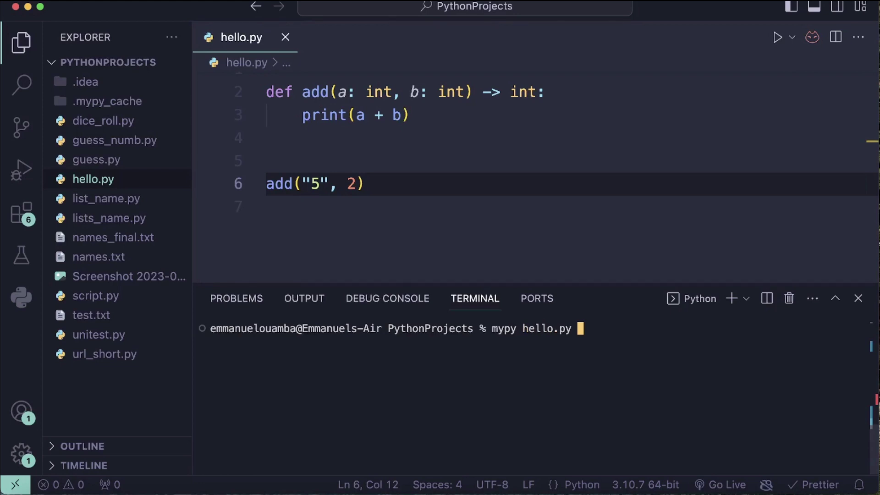
# - Run mypy hello.py, getting missing-return and str-for-int argument errors
pyautogui.press('Return')
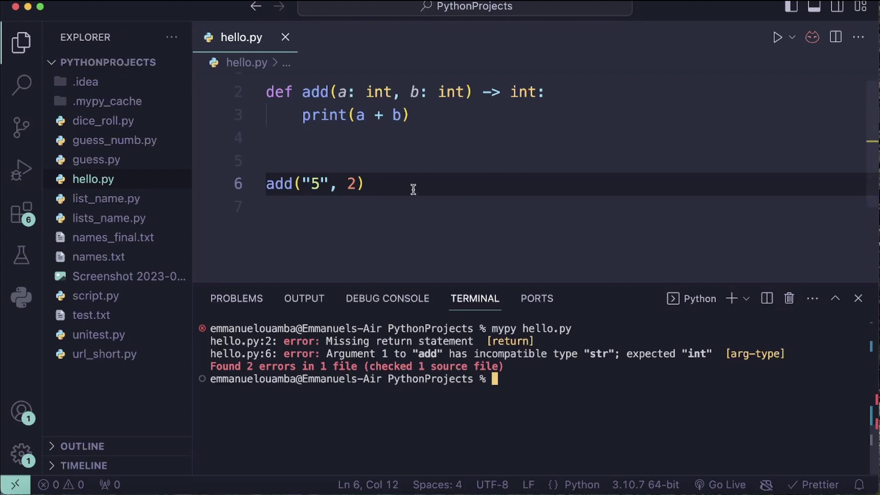
# - Add a return a + b line after the print statement in add
pyautogui.click(424, 122)
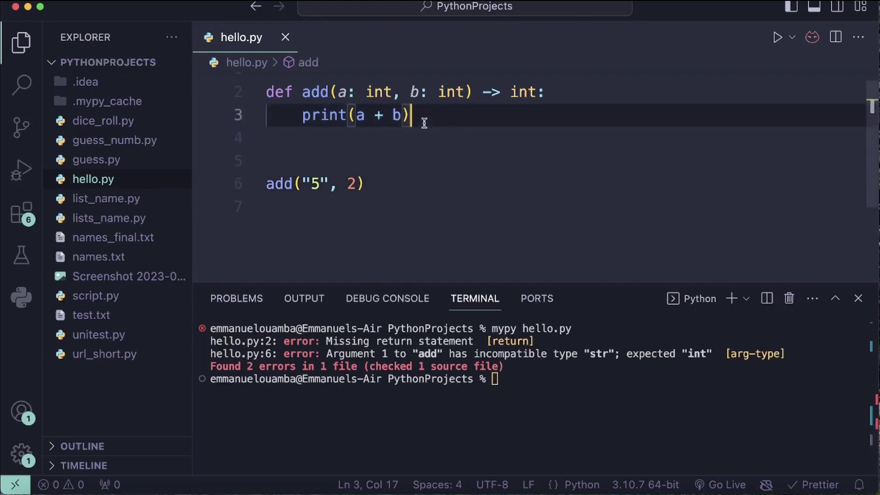
pyautogui.press('Return')
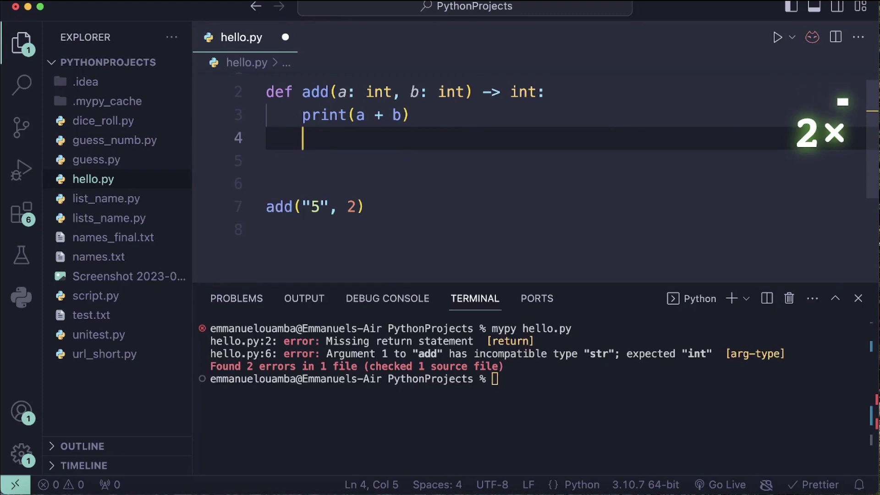
pyautogui.write('retur')
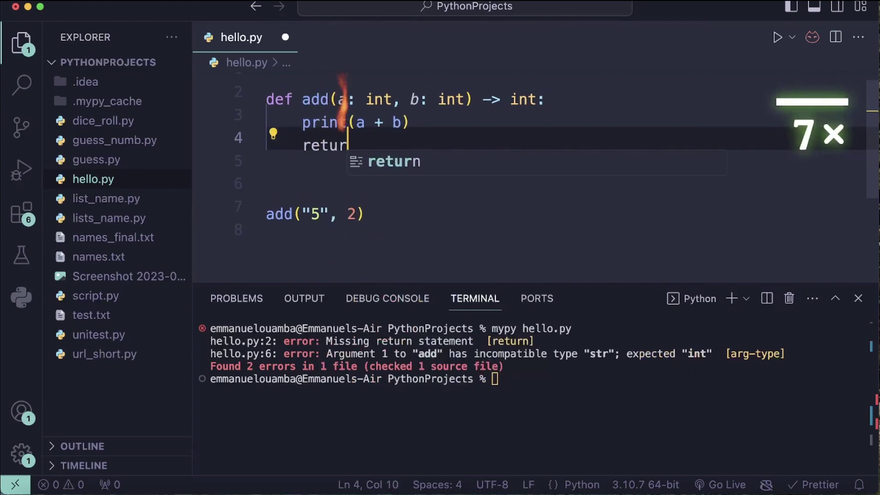
pyautogui.write('n ')
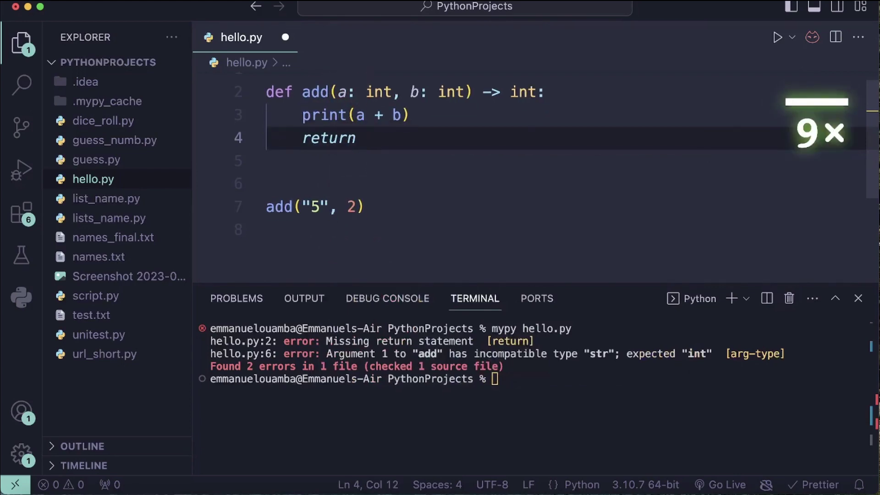
pyautogui.write('a + ')
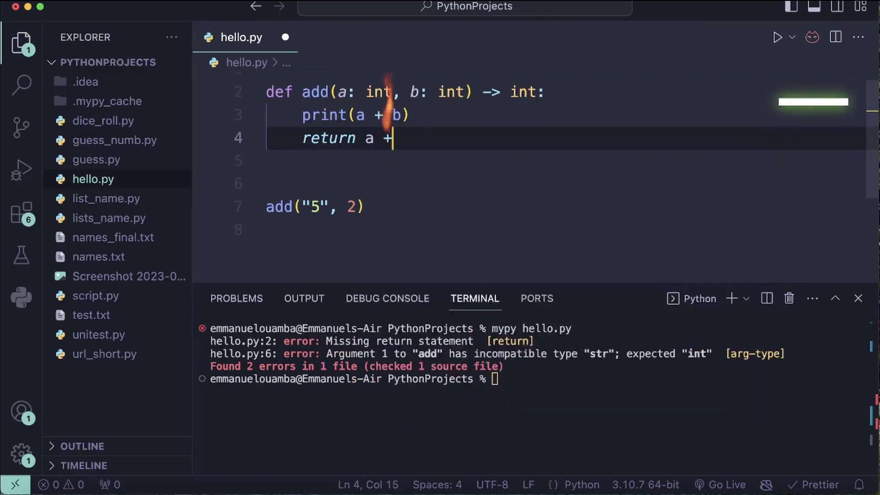
pyautogui.write('b')
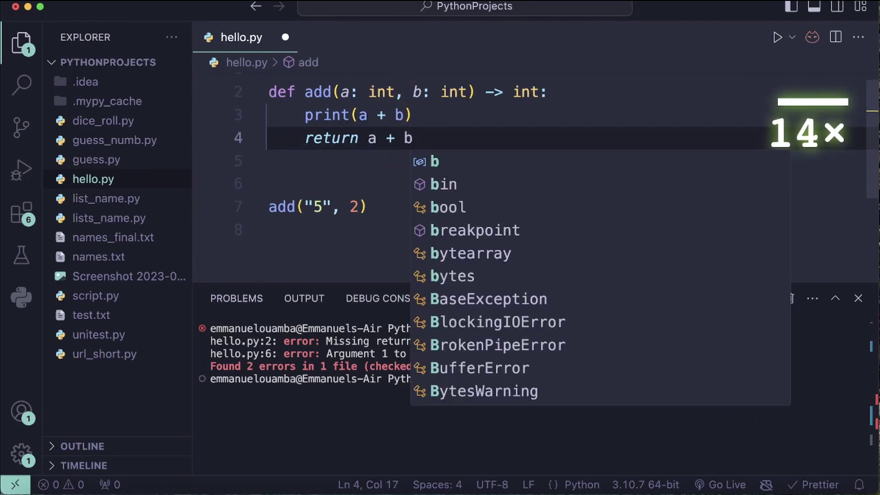
pyautogui.press('Return')
pyautogui.press('Return')
pyautogui.scroll(-1, 334, 210)
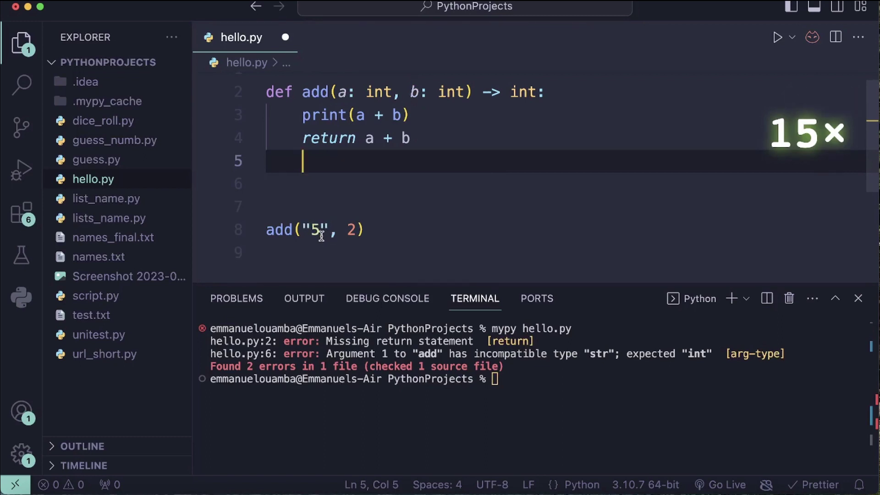
# - Remove the quotes so the call reads add(5, 2), and save hello.py
pyautogui.click(329, 232)
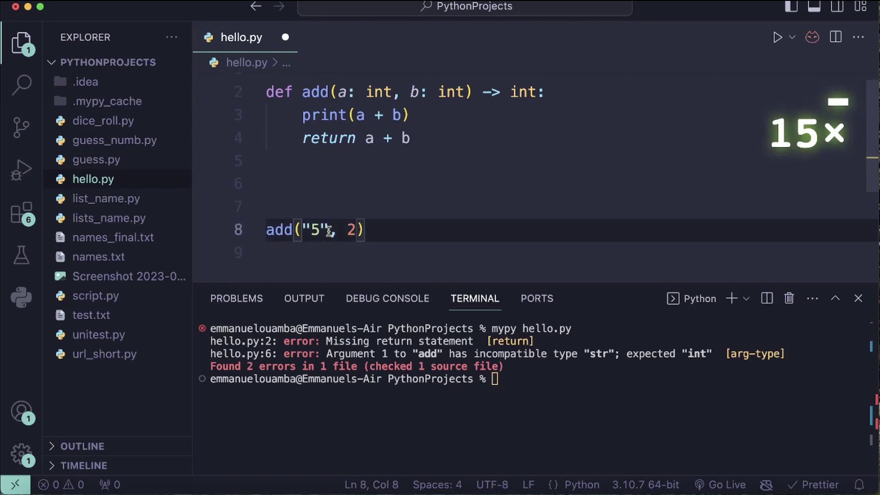
pyautogui.press('BackSpace')
pyautogui.click(310, 231)
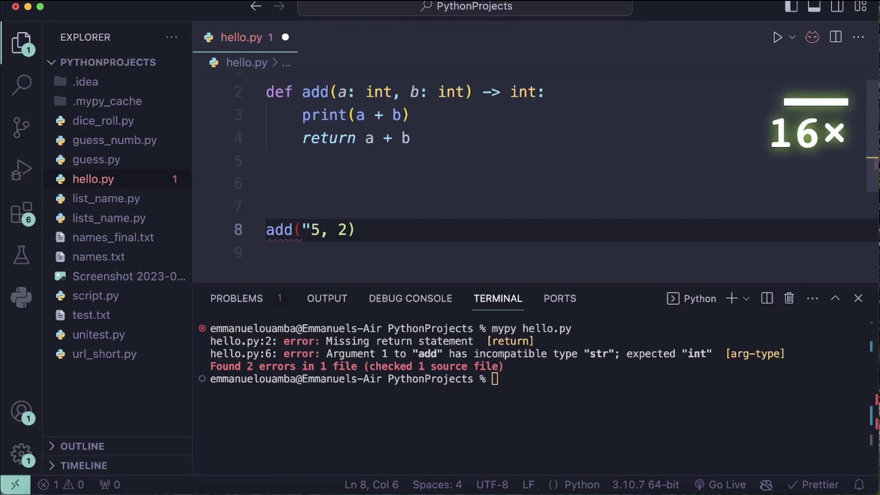
pyautogui.press('BackSpace')
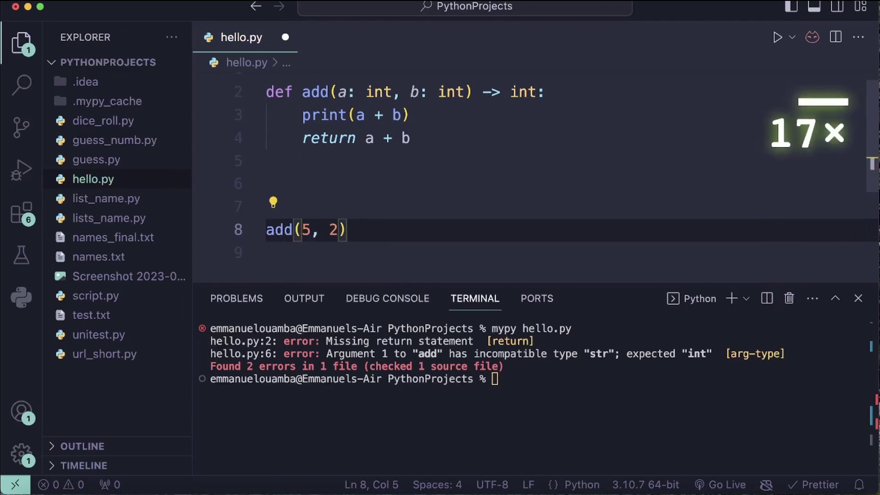
pyautogui.click(366, 231)
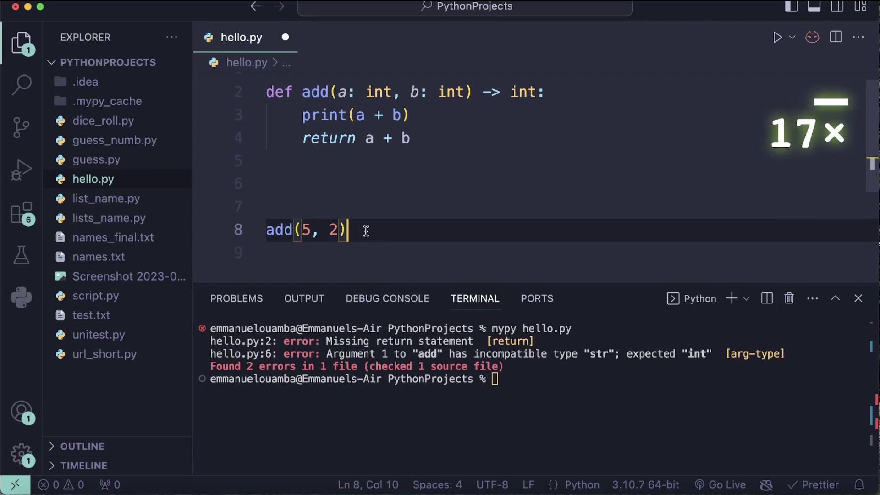
pyautogui.press('super+s')
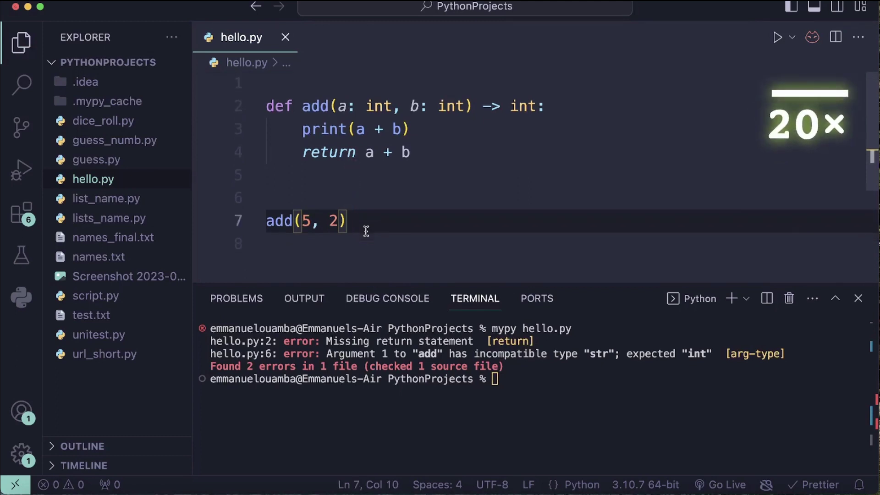
pyautogui.hotkey('ctrl', '`')
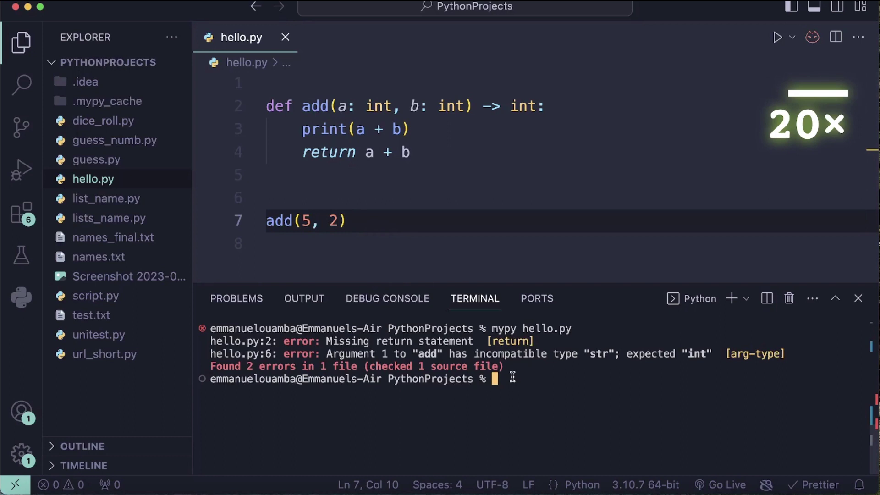
# - Rerun the recalled mypy hello.py command, which reports no issues found
pyautogui.press('Up')
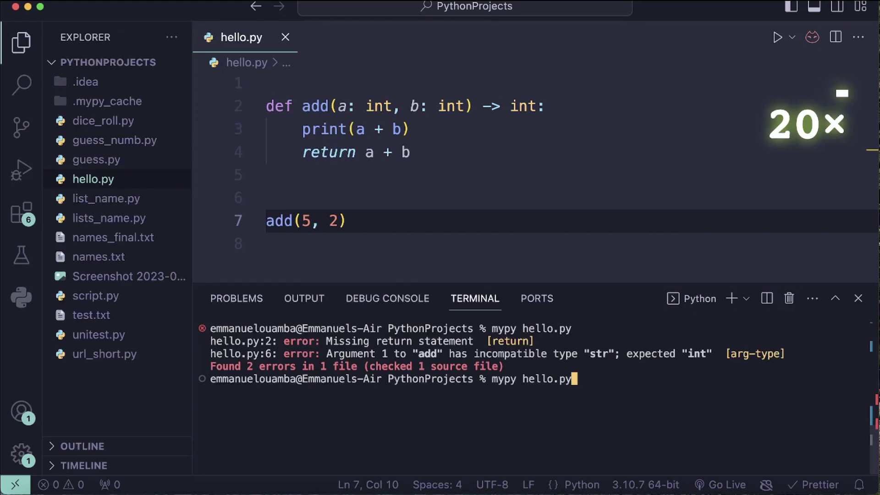
pyautogui.press('Return')
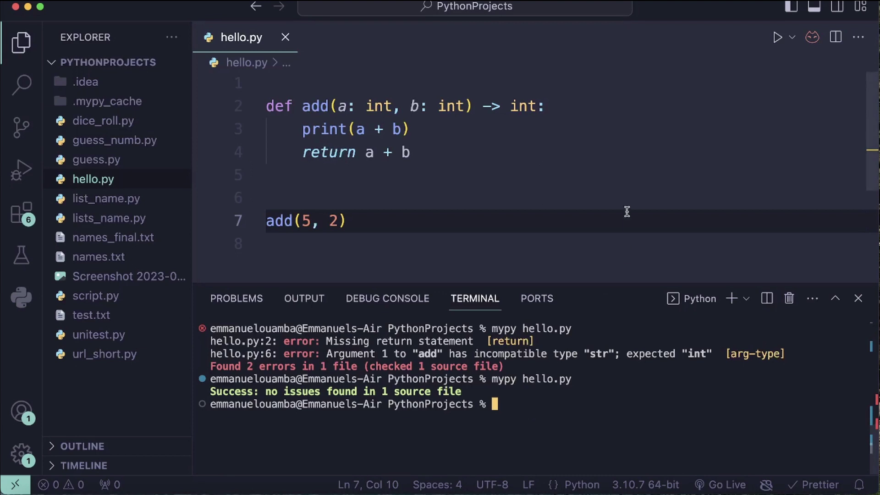
pyautogui.click(416, 223)
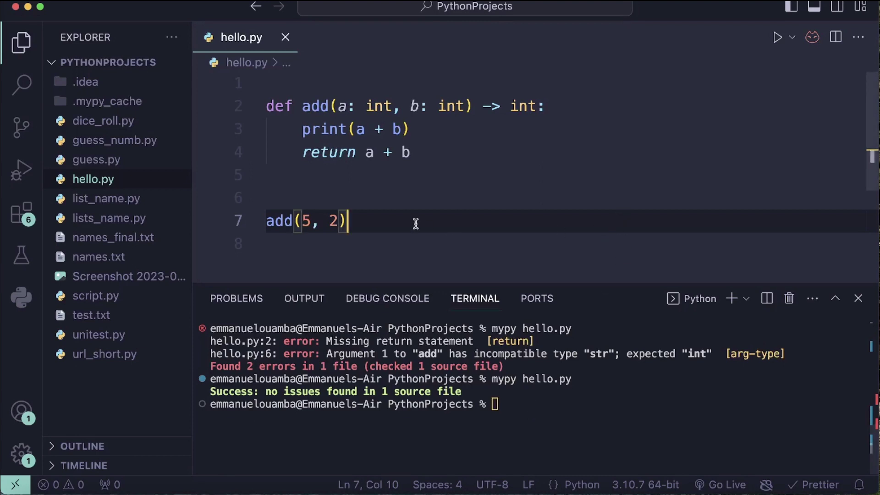
# - Run hello.py with the Run Python File button, printing 7
pyautogui.click(775, 43)
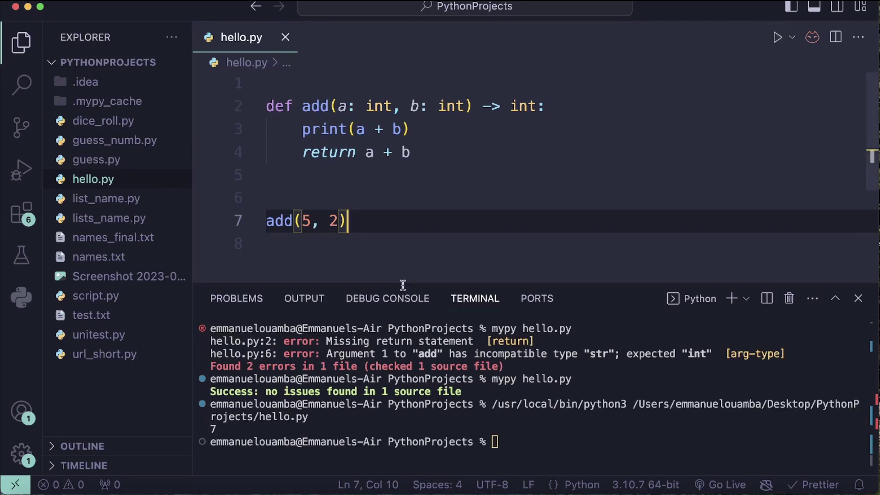